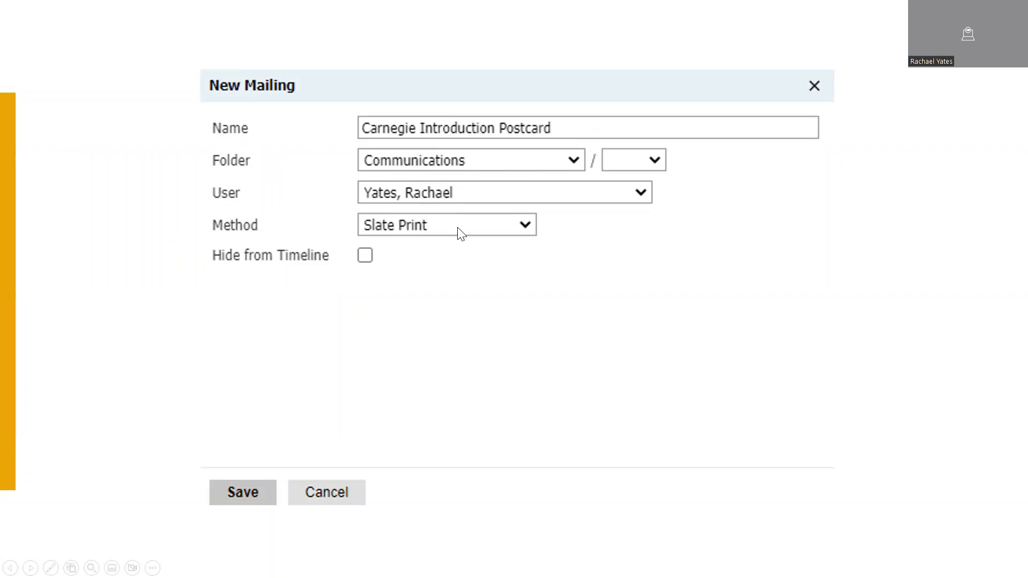
# Save the Slate Print mailing Carnegie Introduction Postcard in the Communications folder and start a new query for its recipient list.
pyautogui.click(248, 493)
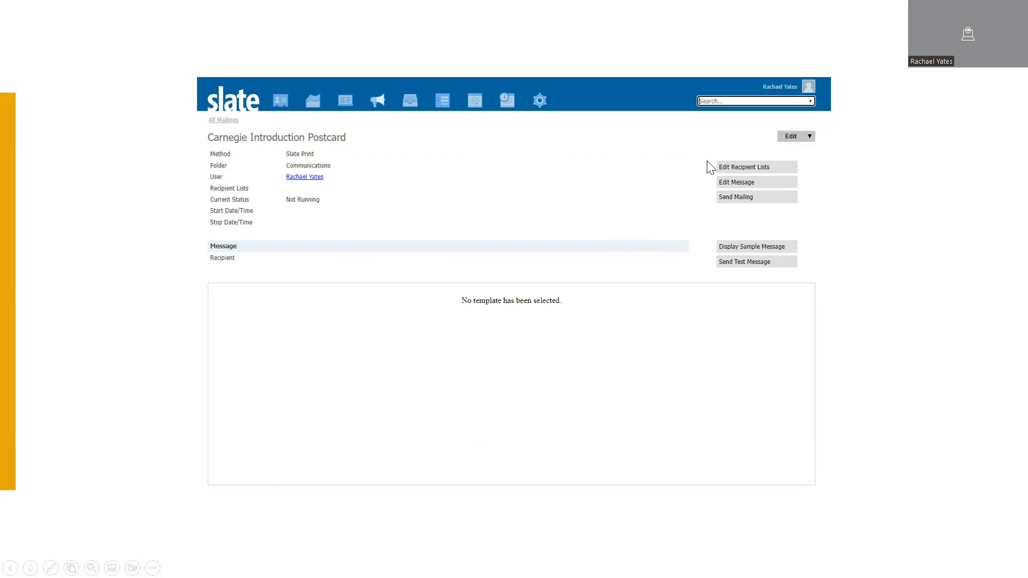
pyautogui.click(739, 167)
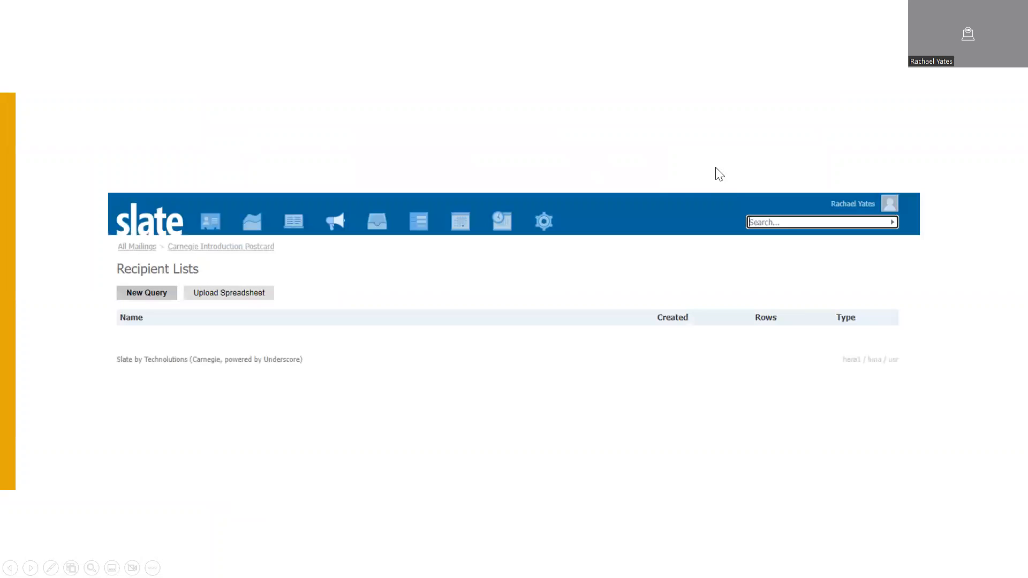
pyautogui.click(156, 295)
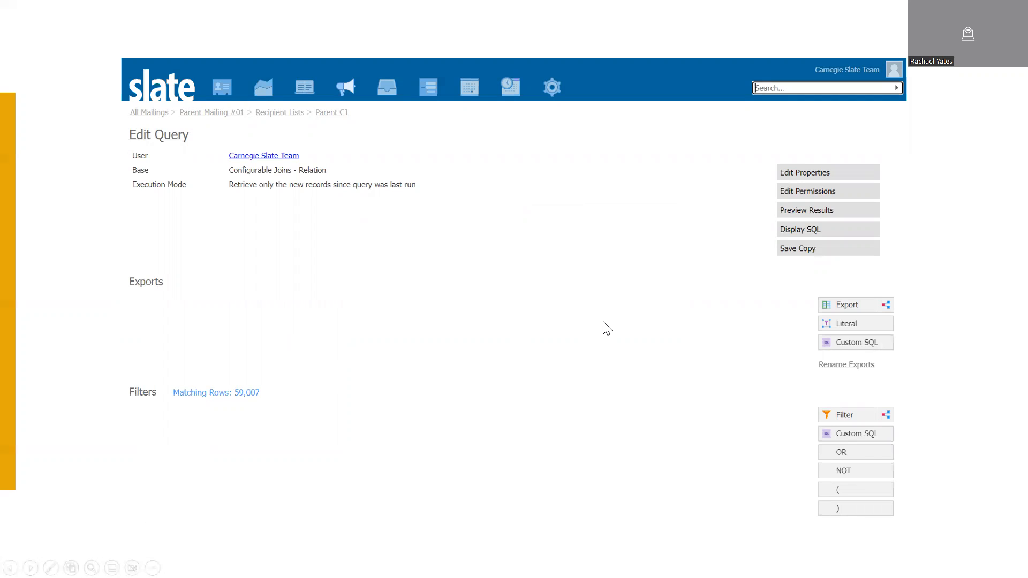
# Add the Person GUID export to the recipient query.
pyautogui.click(835, 304)
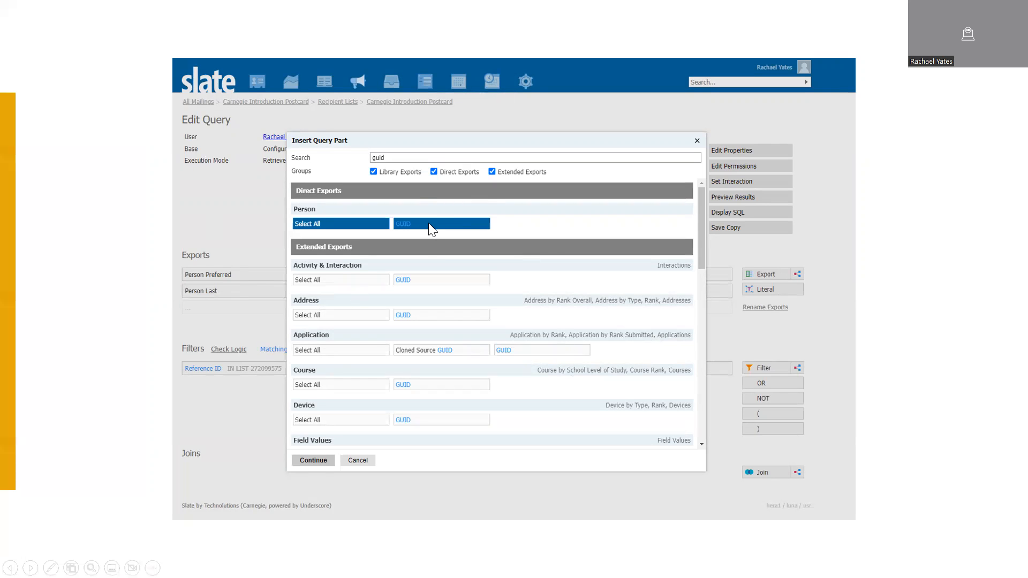
pyautogui.click(317, 461)
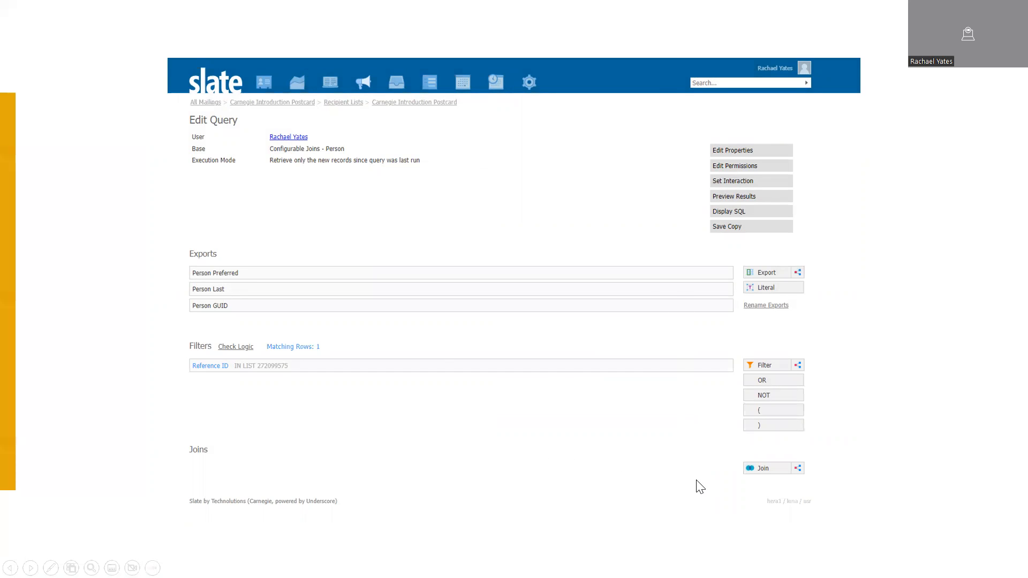
# Join Address by Rank Overall with rank 1 and export its Street 1, Street 2, City, Region, Country and Postal fields.
pyautogui.click(773, 472)
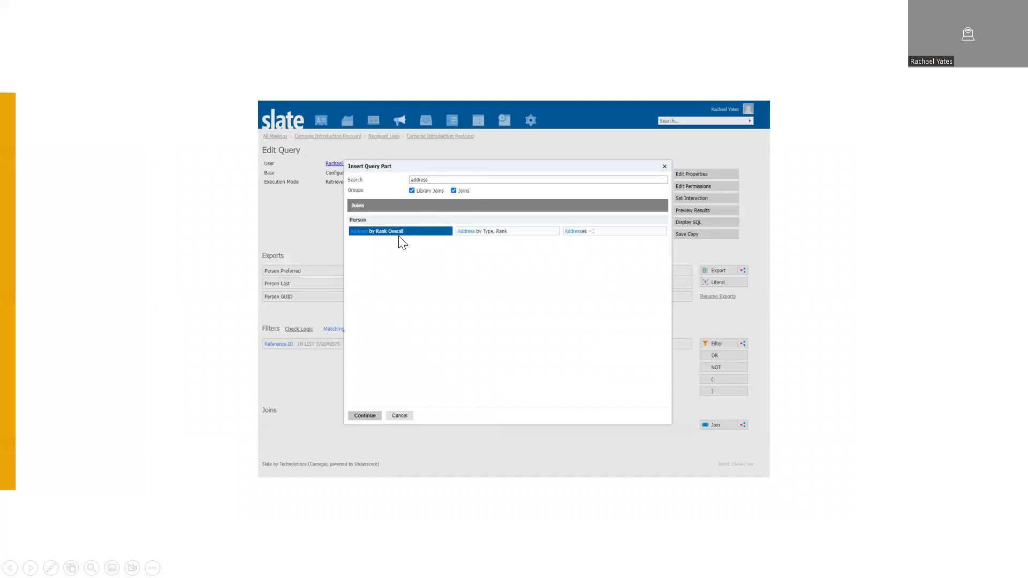
pyautogui.click(364, 415)
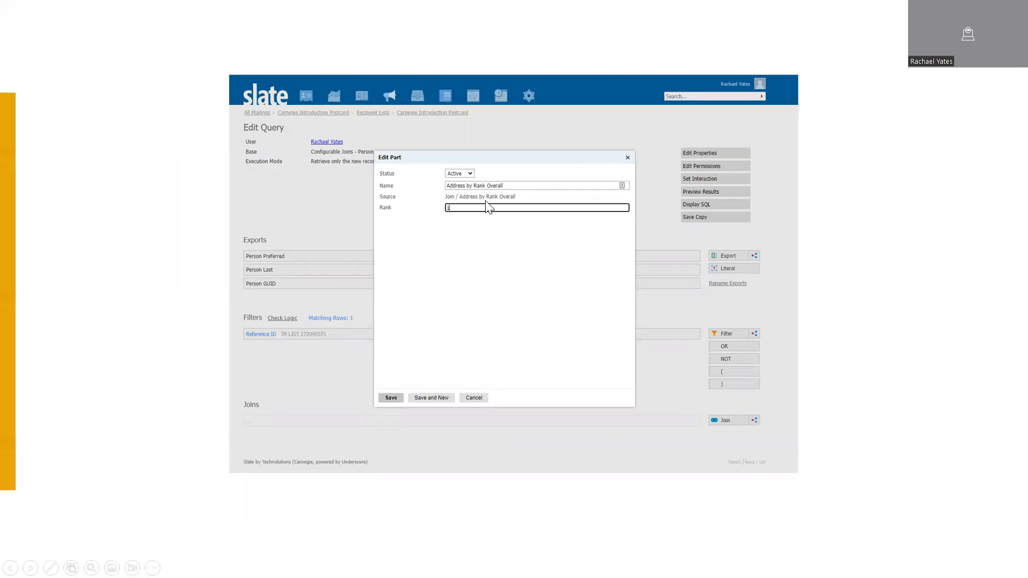
pyautogui.click(389, 397)
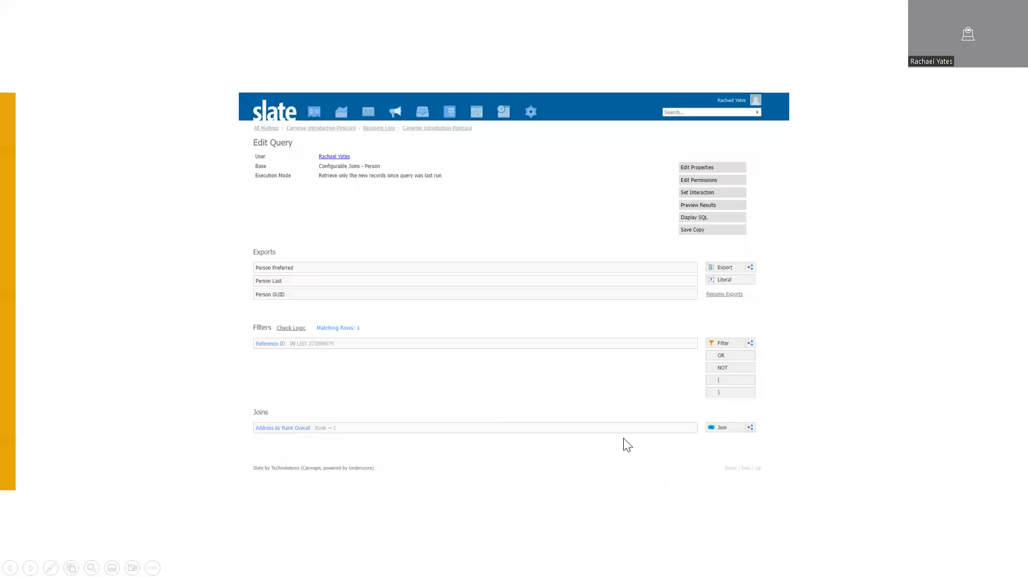
pyautogui.click(728, 267)
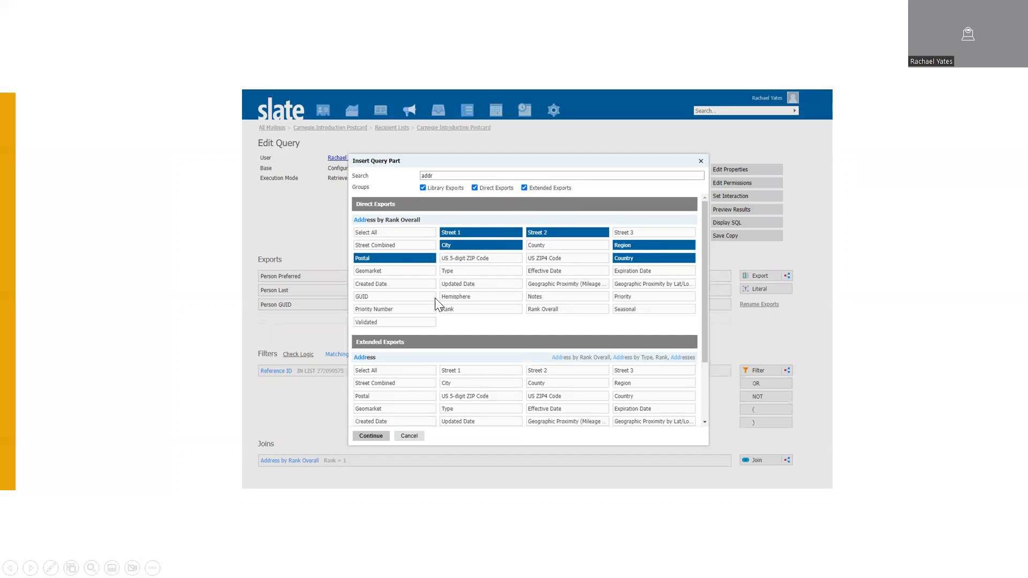
pyautogui.click(371, 436)
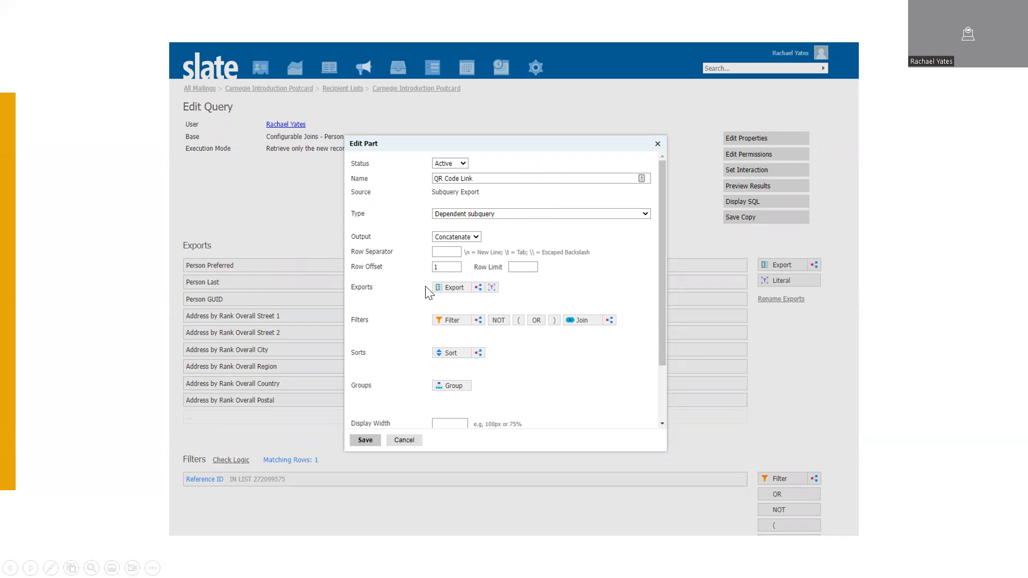
pyautogui.click(492, 288)
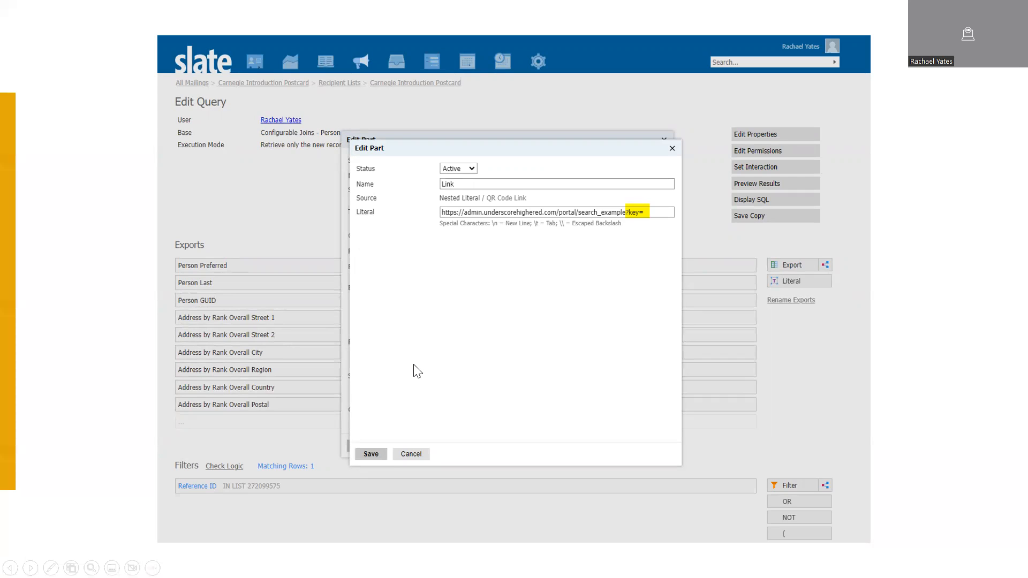
pyautogui.click(372, 454)
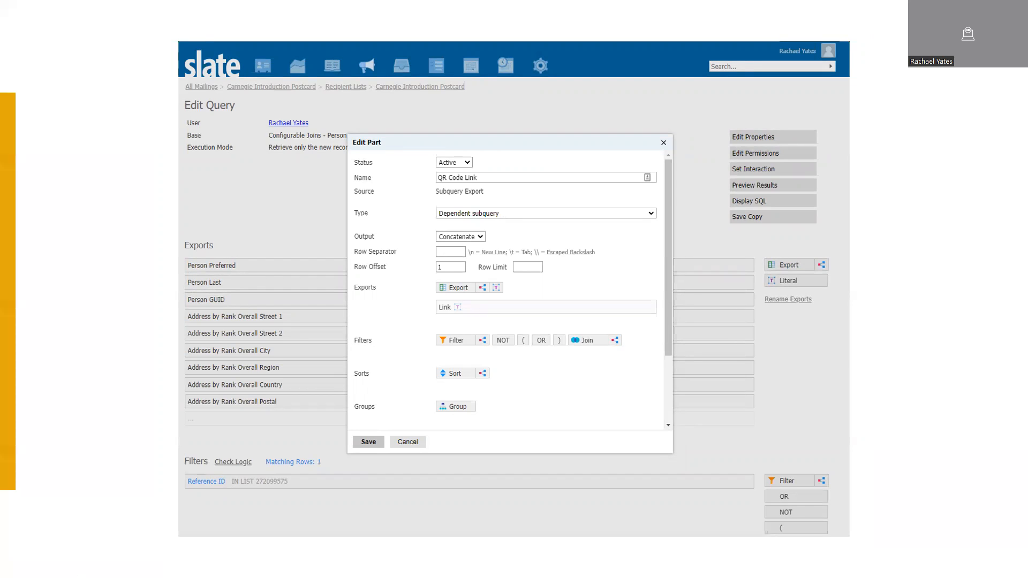
pyautogui.click(459, 289)
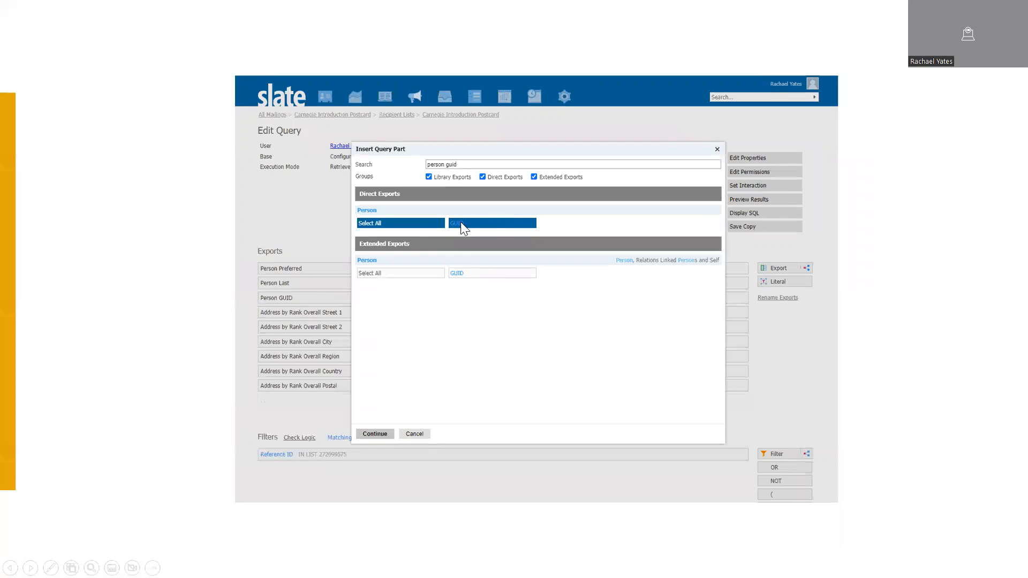
pyautogui.click(387, 438)
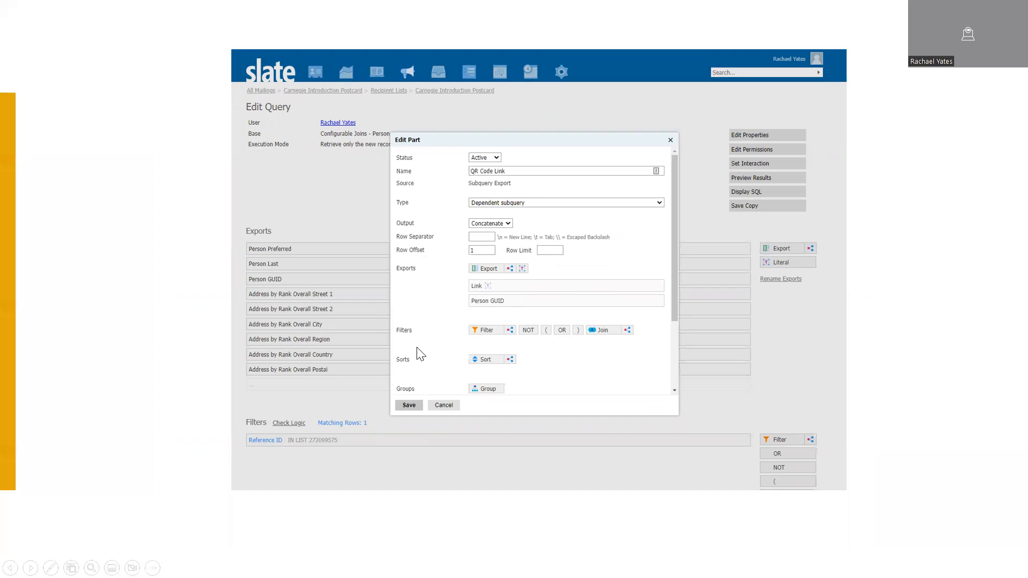
pyautogui.click(409, 405)
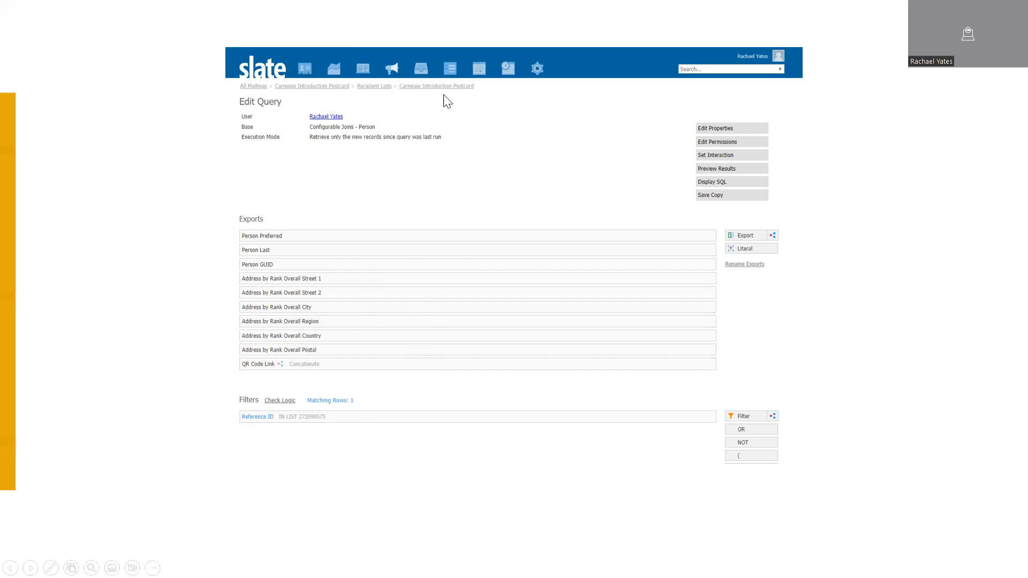
# Go from the mailing's message to Slate Print template management and start a new Postcards & Mailers project.
pyautogui.click(332, 87)
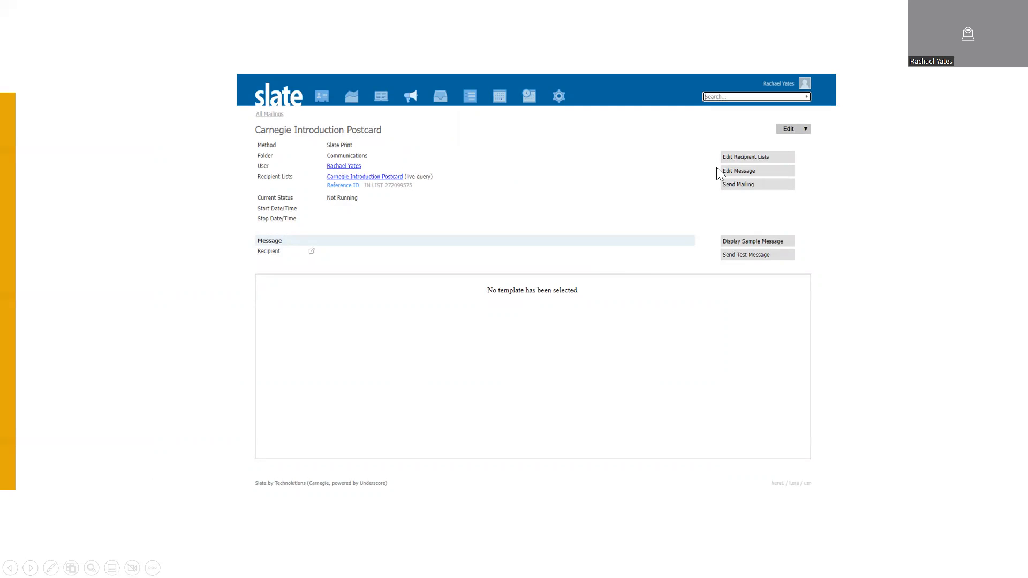
pyautogui.click(729, 172)
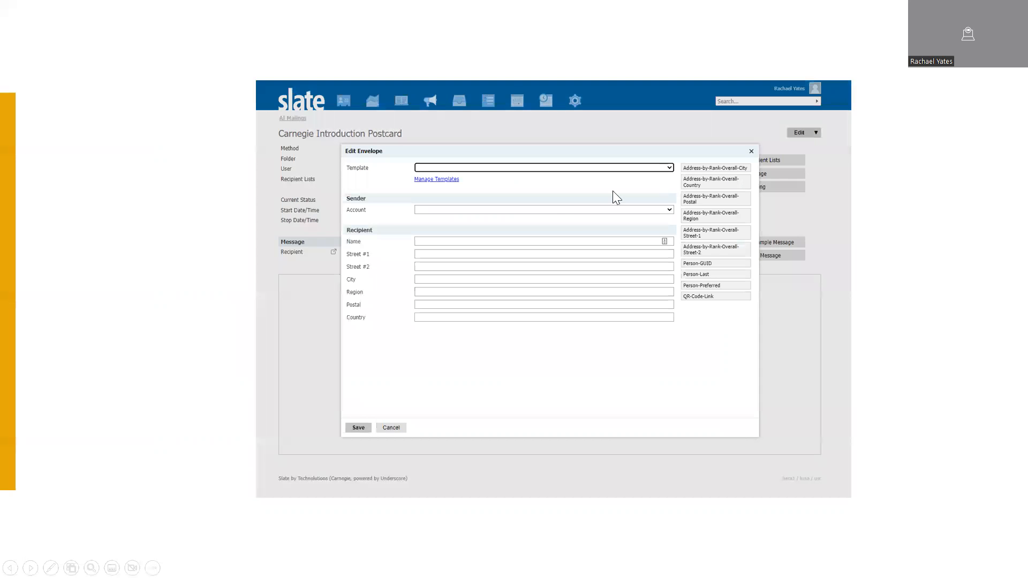
pyautogui.click(438, 180)
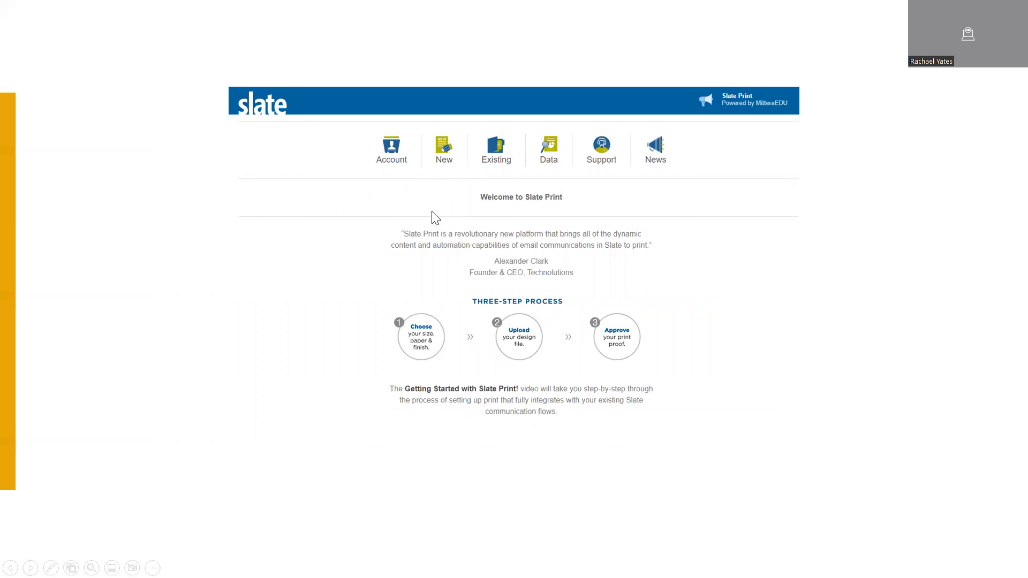
pyautogui.click(442, 157)
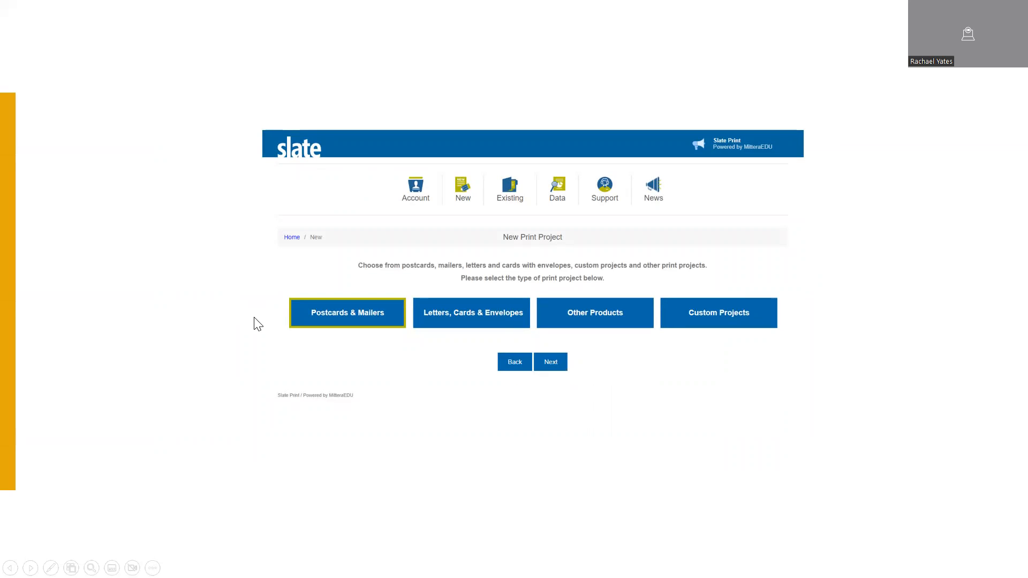
pyautogui.click(328, 318)
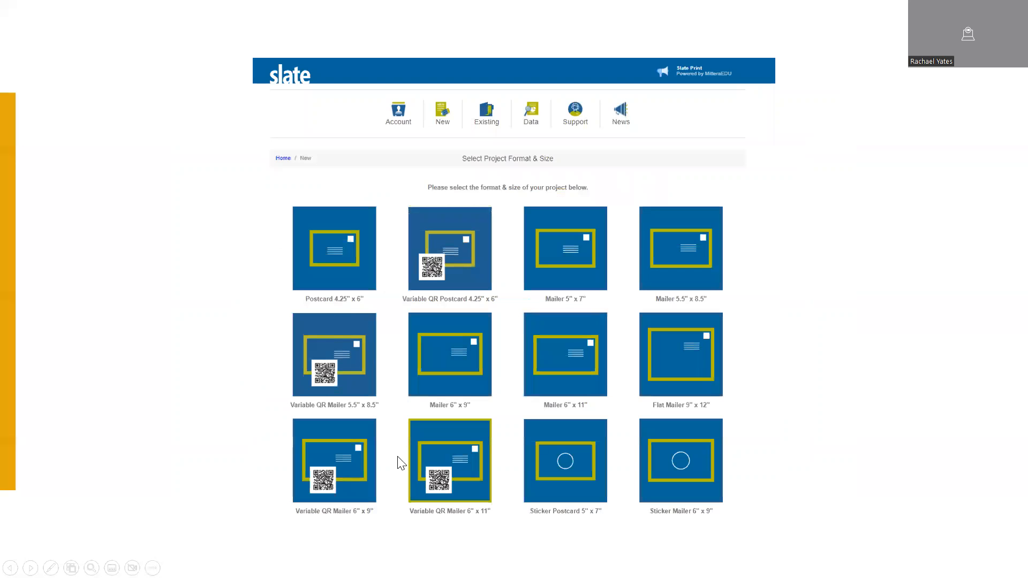
# Configure the project as a Variable QR Mailer 6" x 11" on 120# Dull Cover with UV coating and the Standard mailing option.
pyautogui.click(467, 454)
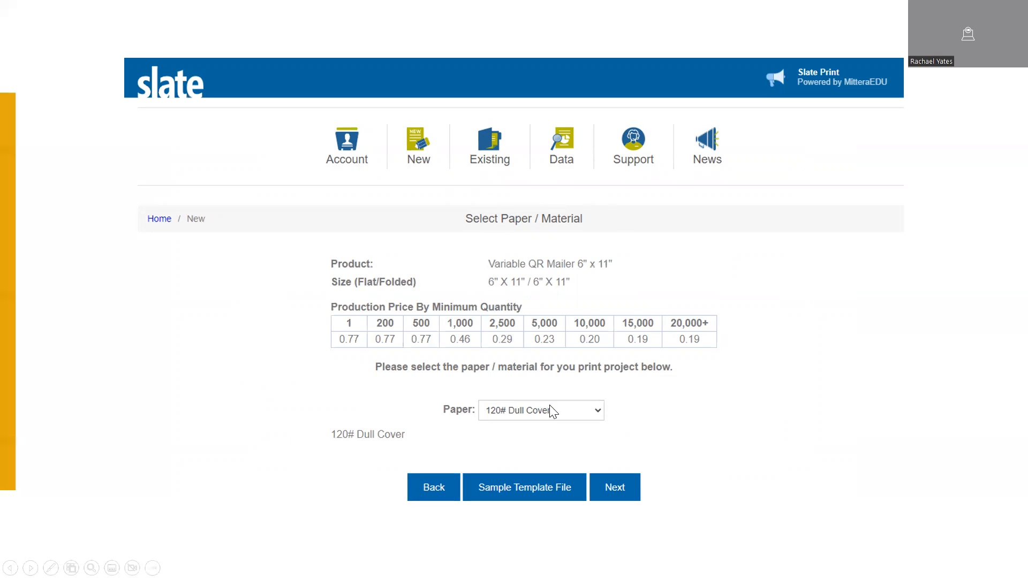
pyautogui.click(615, 486)
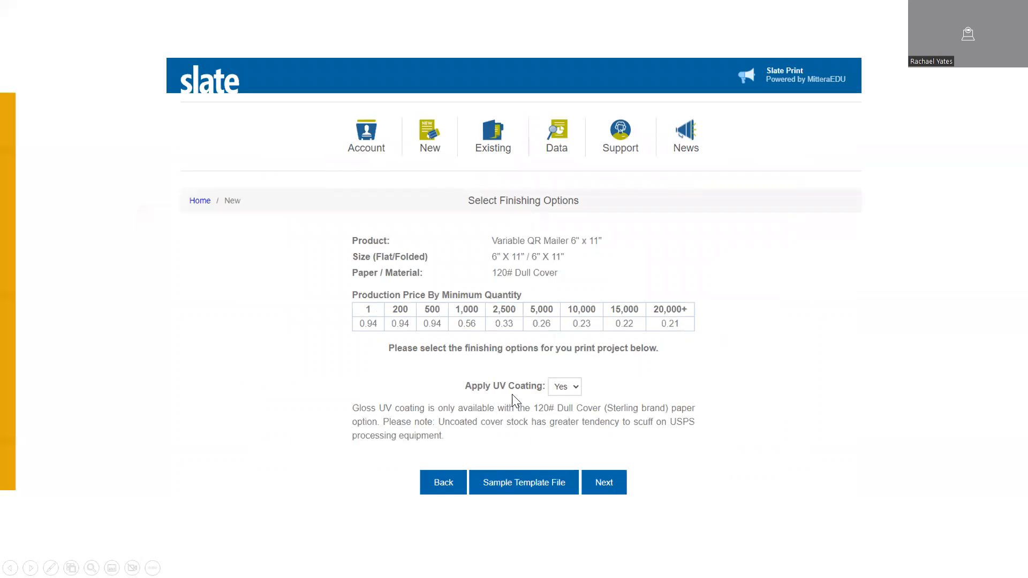
pyautogui.click(605, 485)
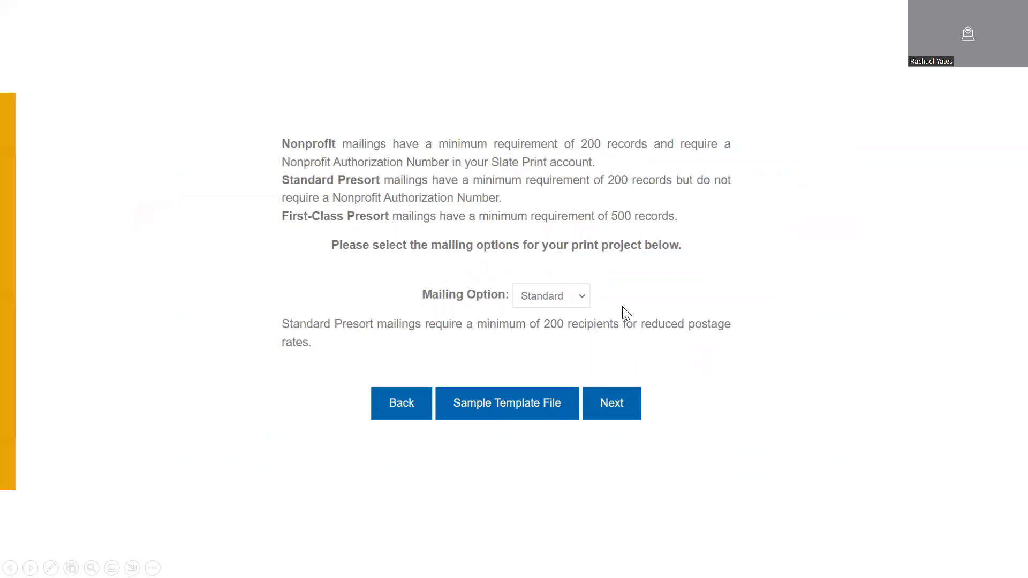
pyautogui.click(619, 405)
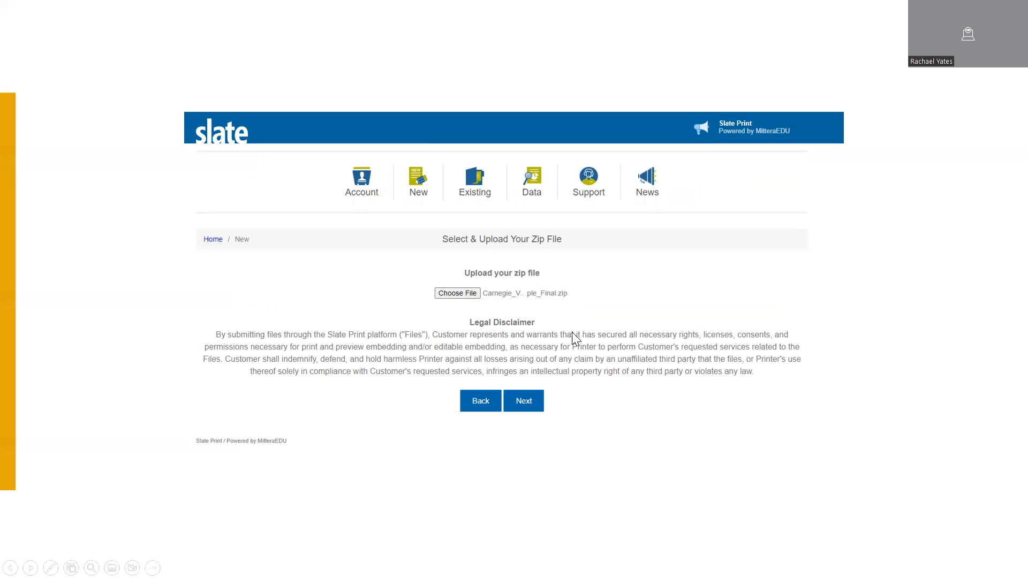
# Upload the design zip file and submit proof data with the recipient's name, mailing address and QRCODE link.
pyautogui.click(528, 400)
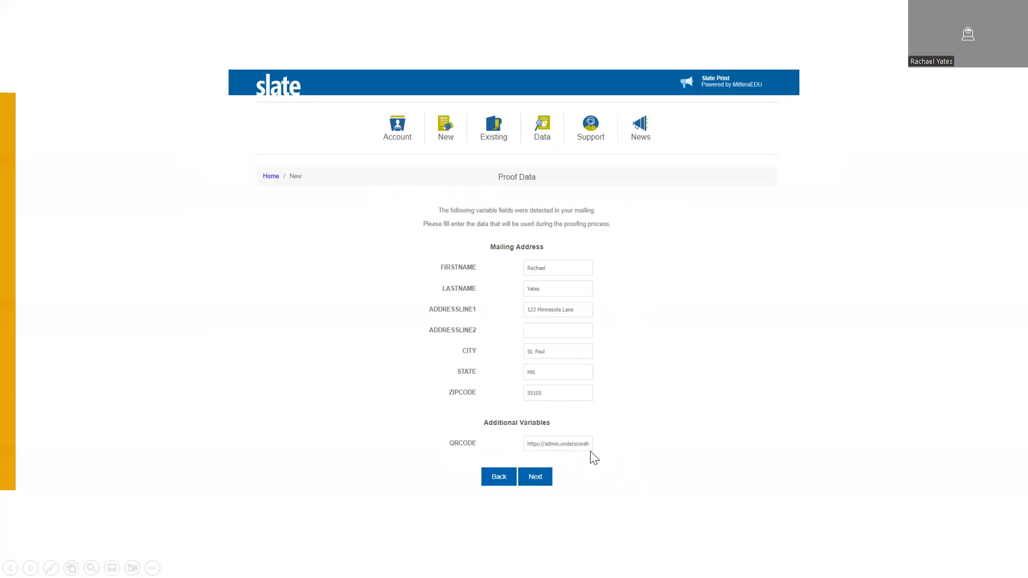
pyautogui.click(541, 475)
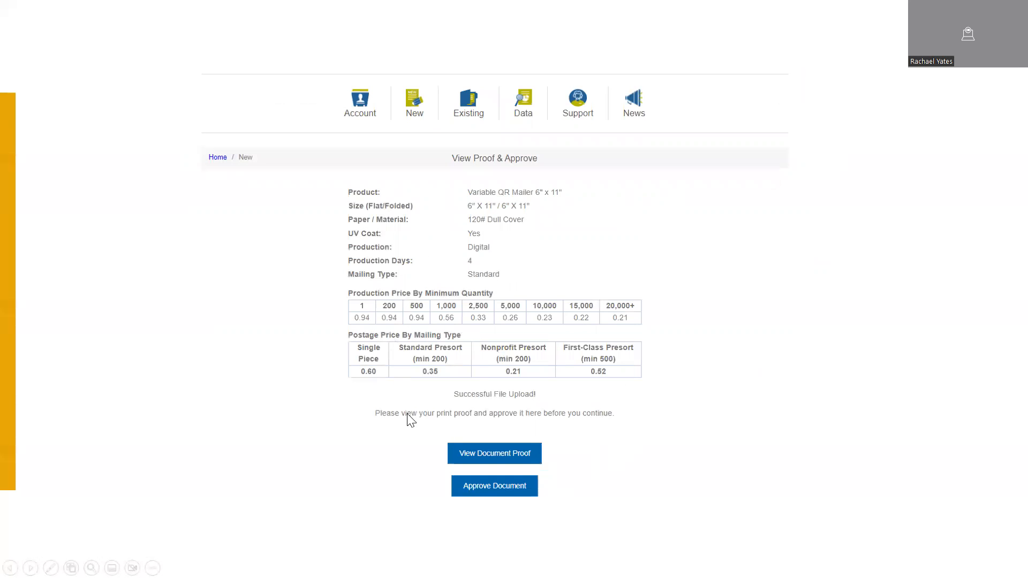
# Review and approve the document proof, and save the template as carnegie-introducation-pc in the communications folder.
pyautogui.click(523, 464)
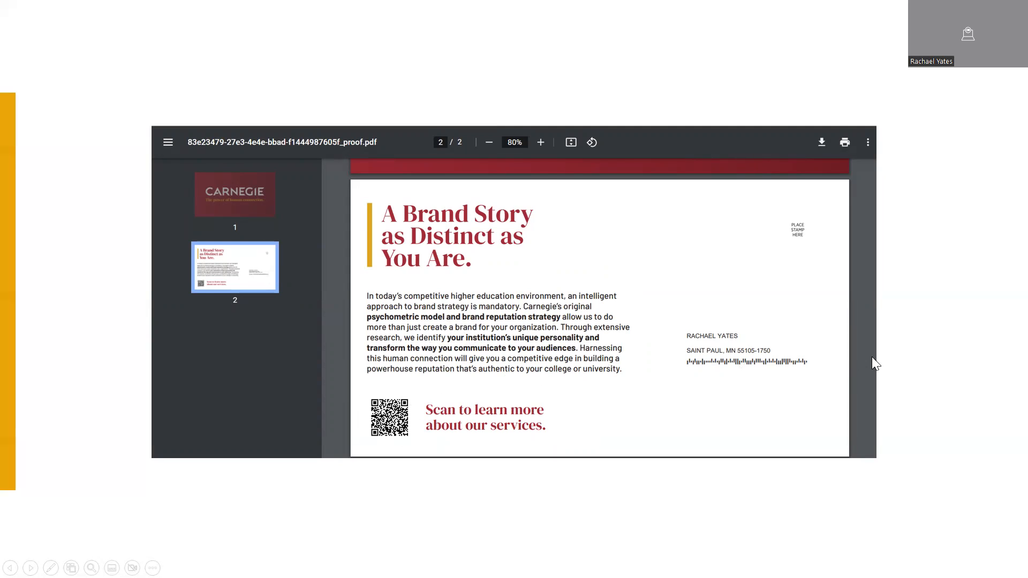
pyautogui.click(905, 305)
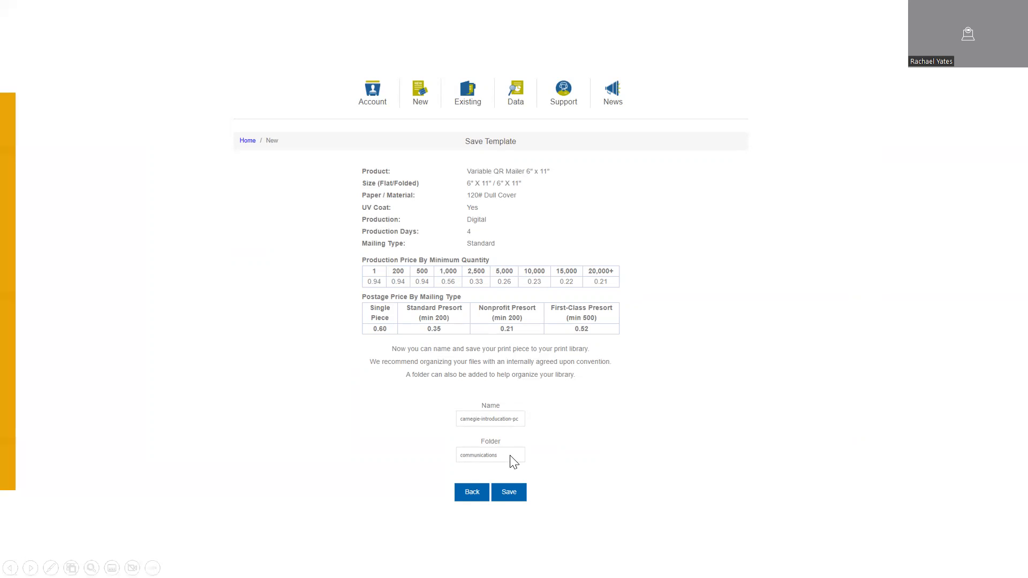
pyautogui.click(509, 491)
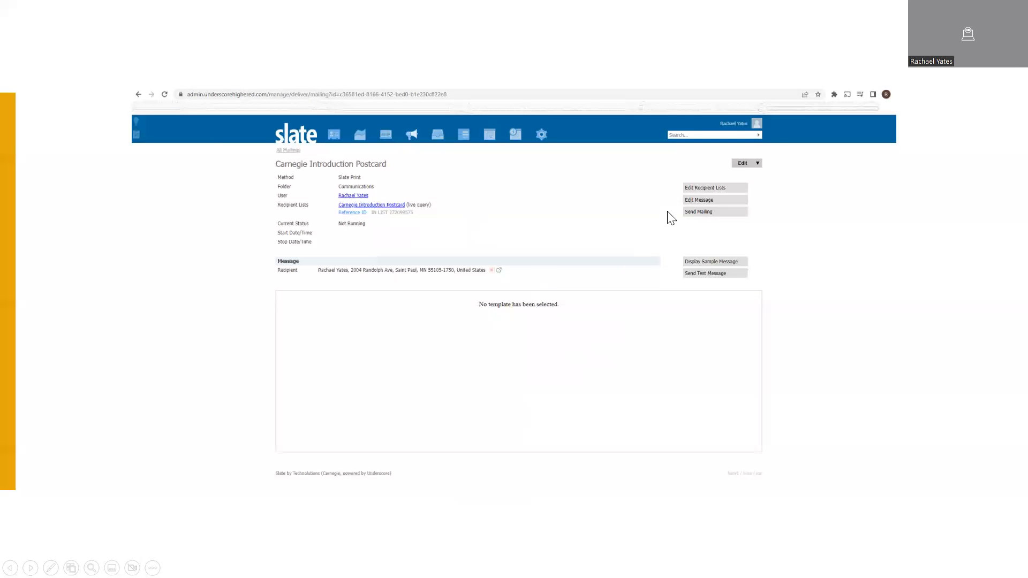
# Set the mailing's message to the carnegie-introducation-pc template with the Underscore account, and map QRCODE to {{QR-Code-Link}}.
pyautogui.click(687, 200)
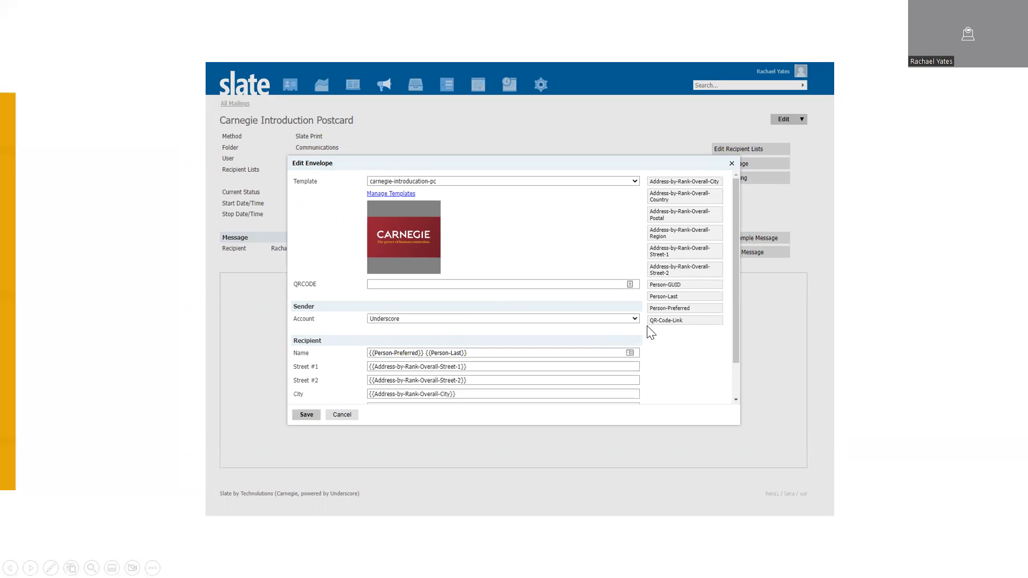
pyautogui.click(691, 322)
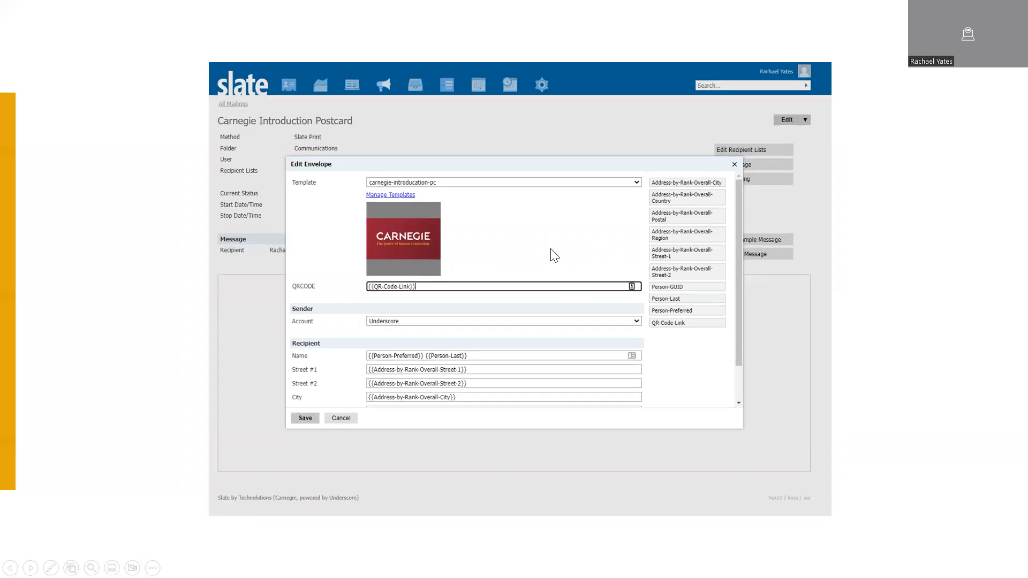
pyautogui.click(305, 418)
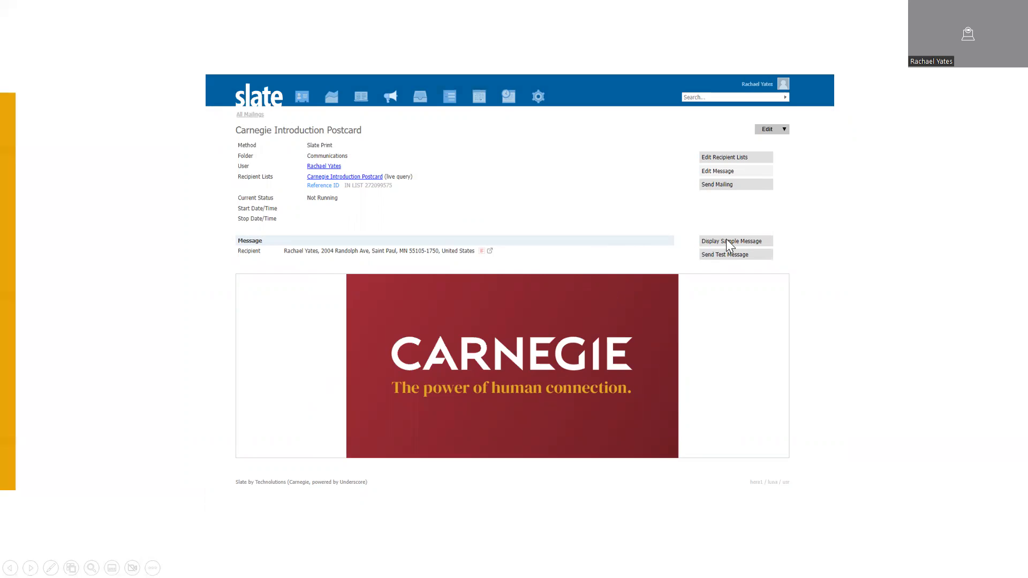
# Display the mailing's sample message and check the QR code and recipient block on its second page.
pyautogui.click(761, 245)
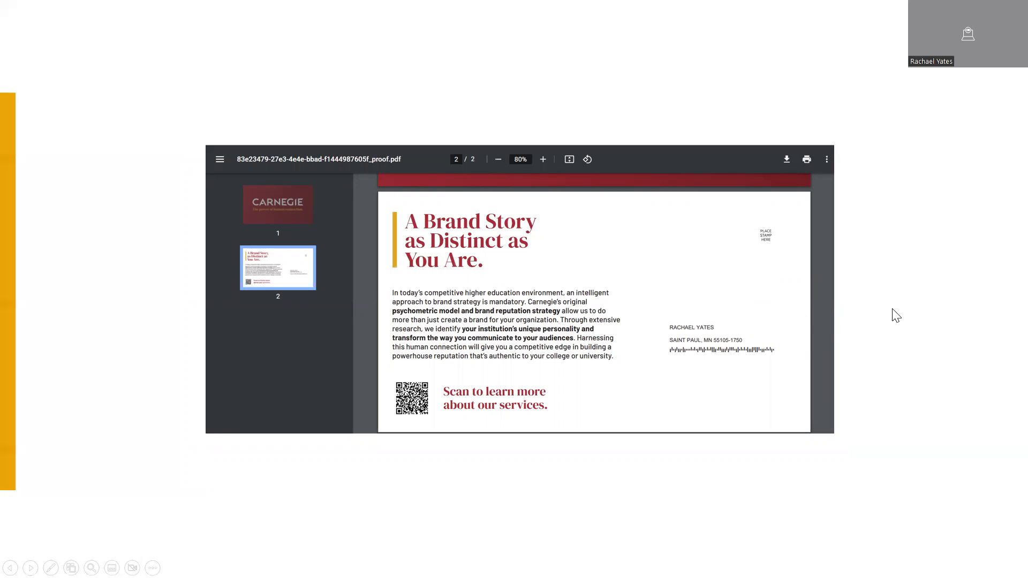
pyautogui.click(741, 292)
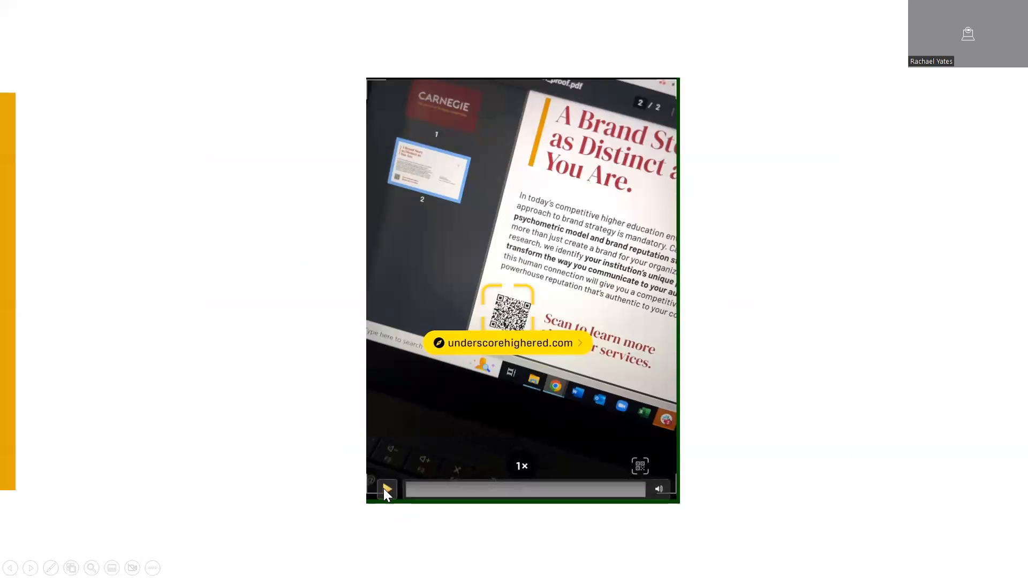
pyautogui.click(385, 489)
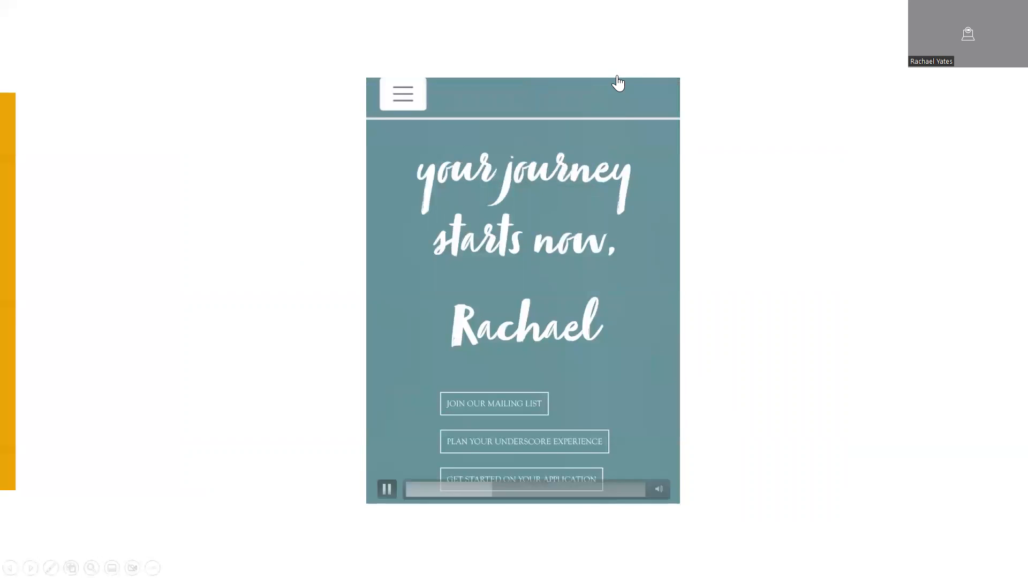
pyautogui.click(388, 490)
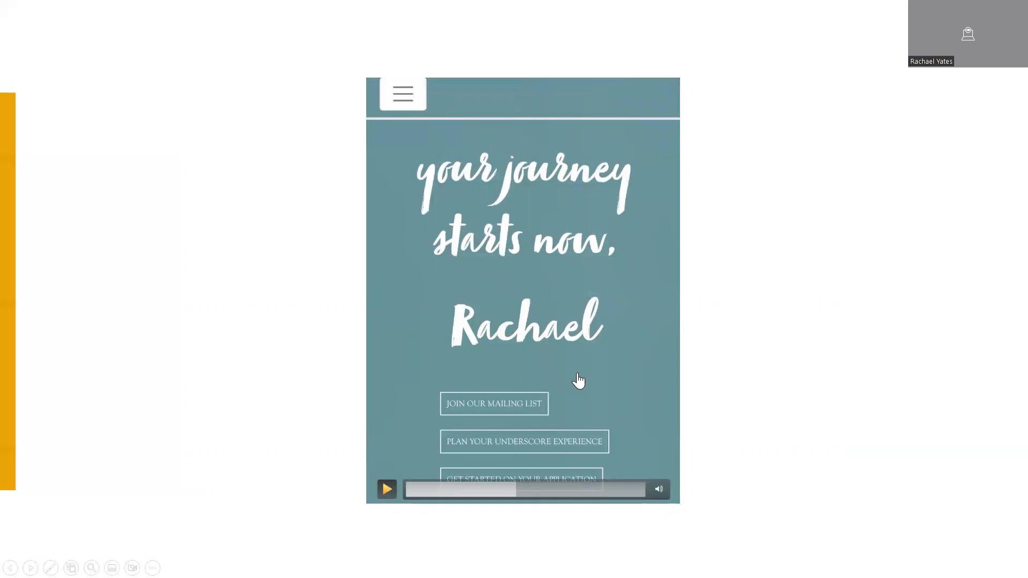
pyautogui.click(387, 489)
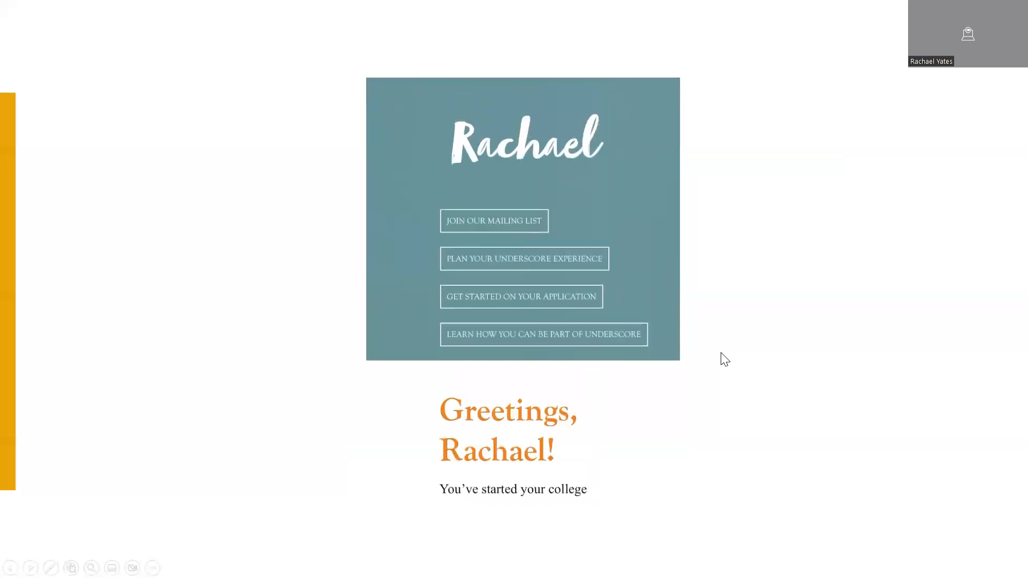
pyautogui.click(388, 488)
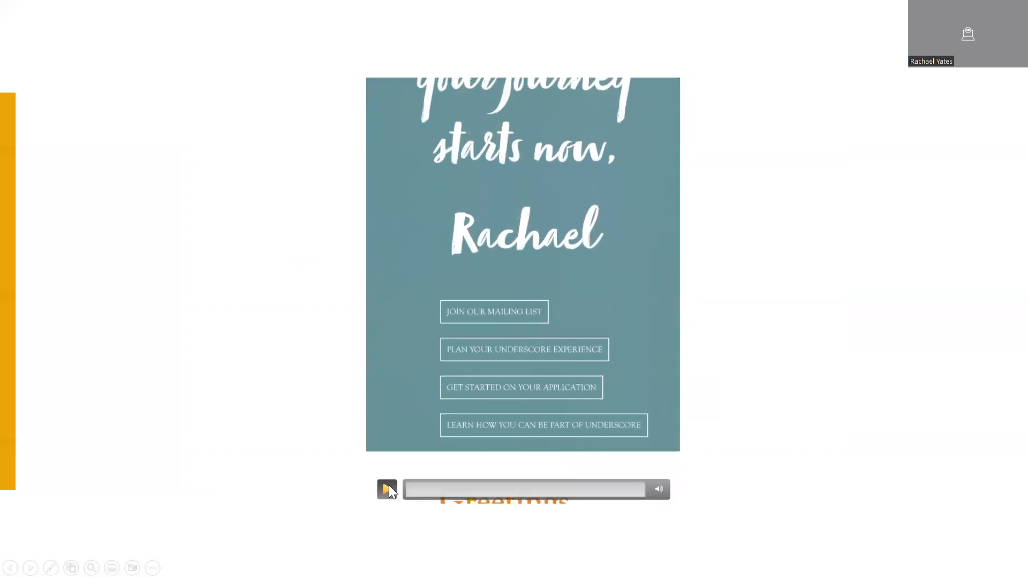
pyautogui.click(387, 489)
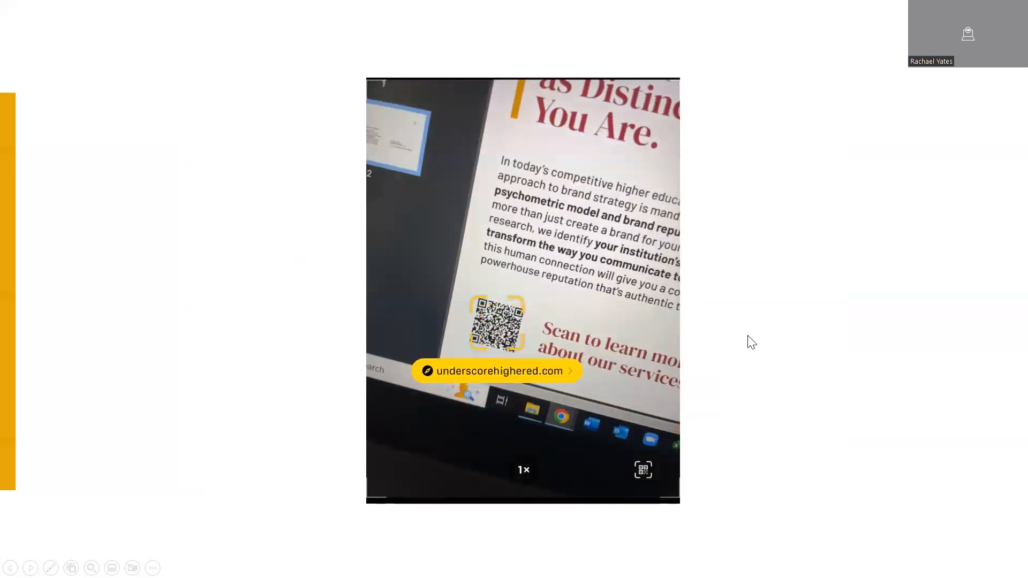
pyautogui.click(746, 337)
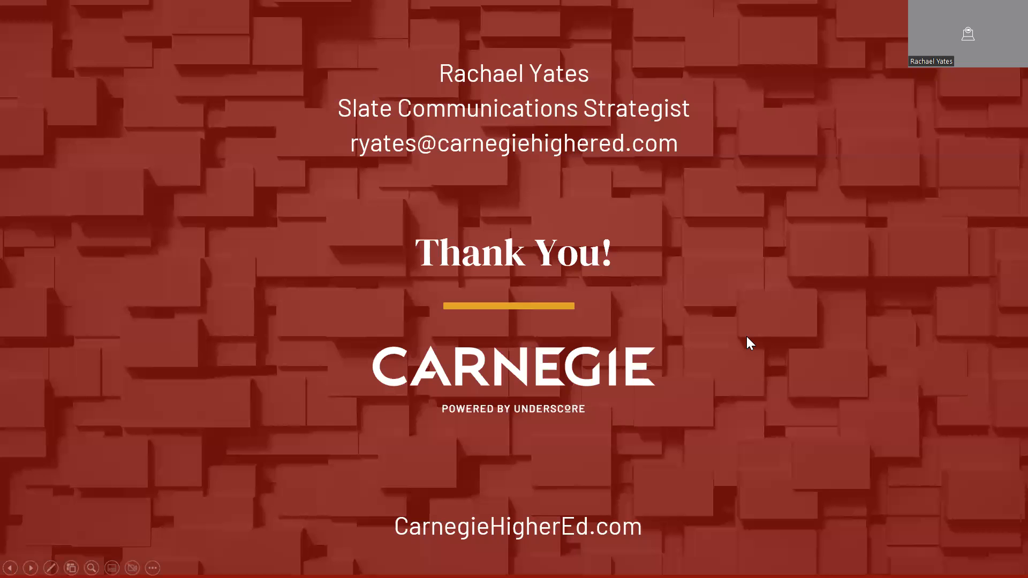